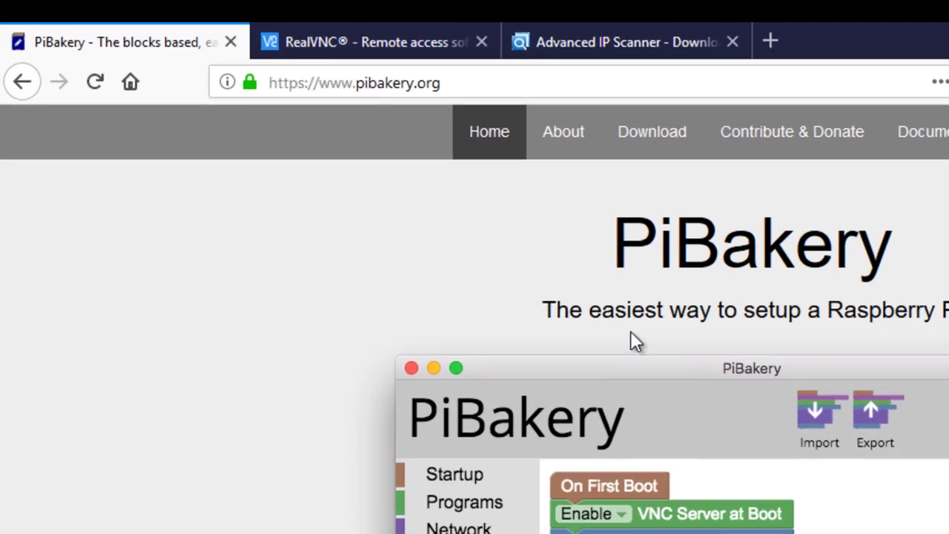
scroll(630, 341, "down", 5)
Open the Download PiBakery page in Firefox, then search Windows for 'pi'
scroll(630, 342, "up", 6)
left_click(665, 147)
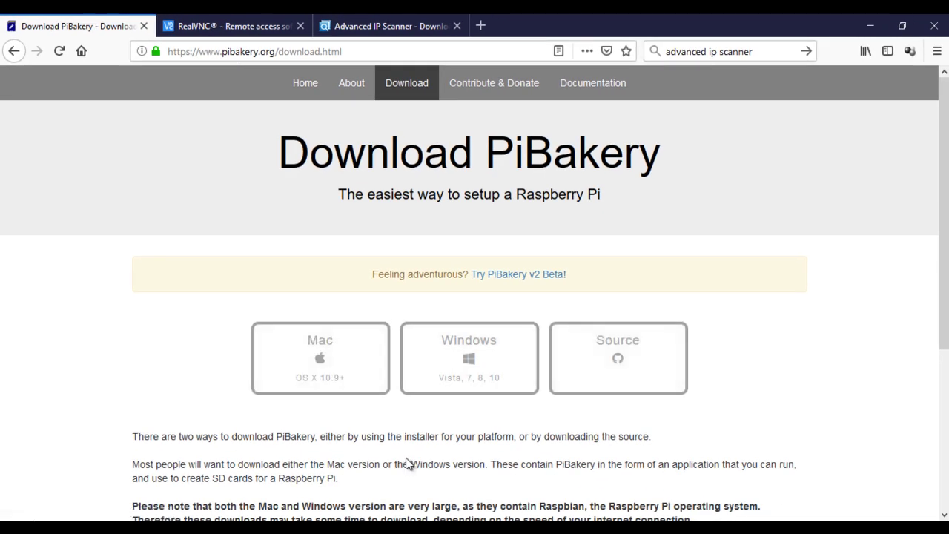
key("super+s")
type("pi")
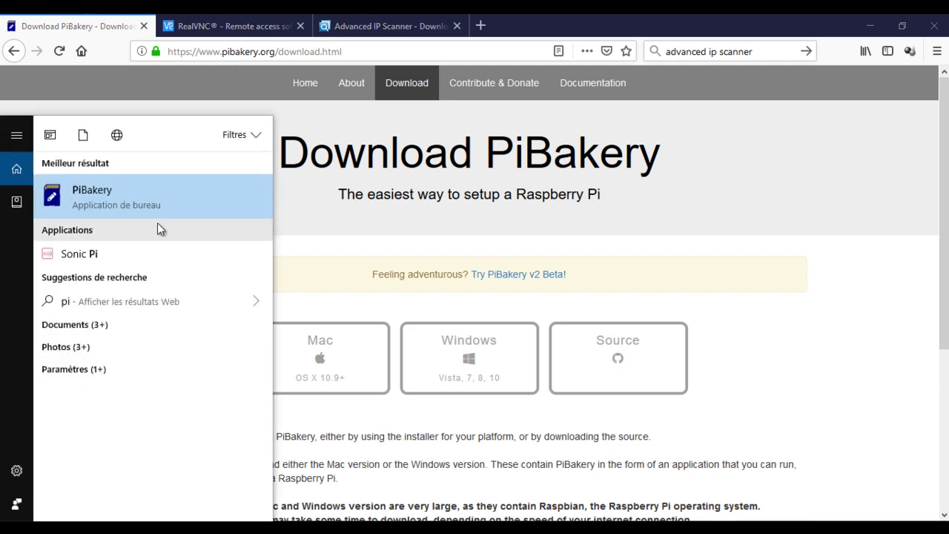
Launch the PiBakery desktop app from the 'pi' search results
left_click(124, 203)
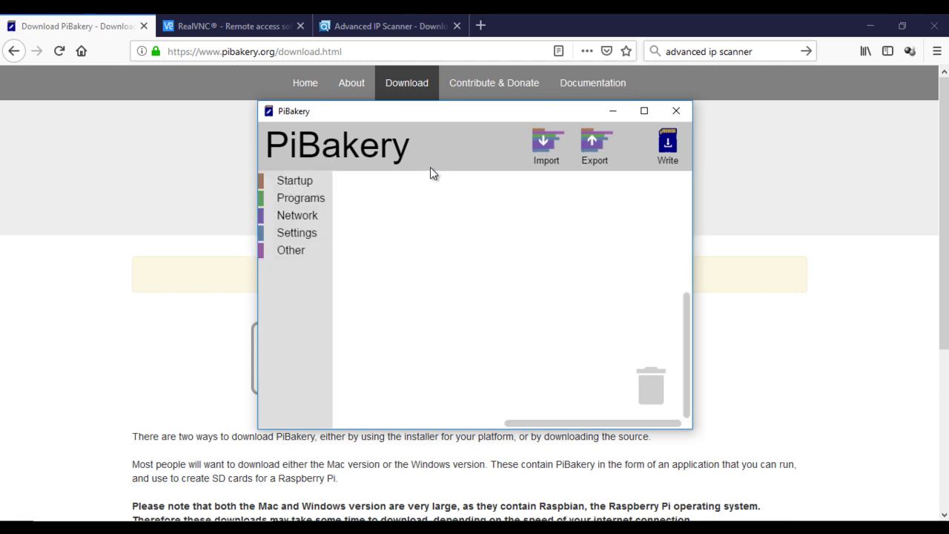
Maximize PiBakery and place On First Boot and On Every Boot blocks side by side
left_click(644, 110)
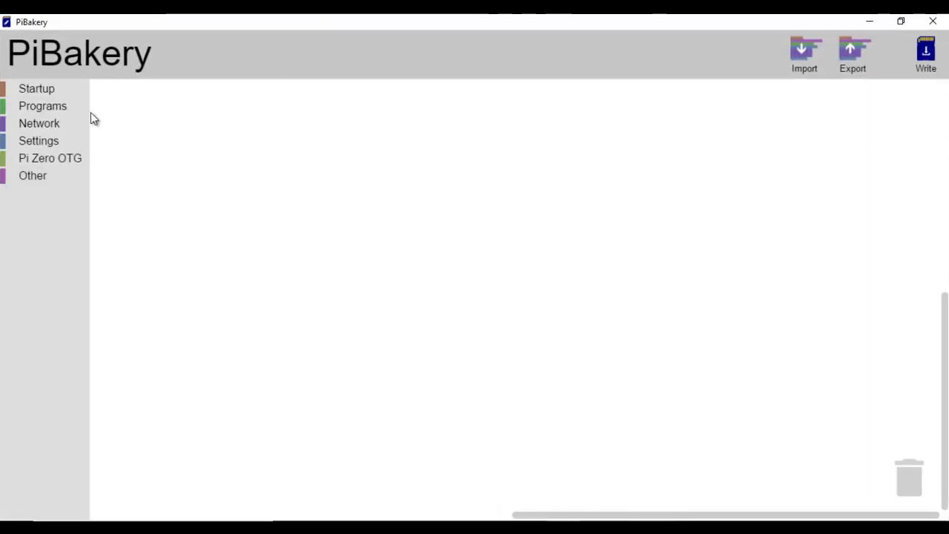
left_click(42, 93)
left_click_drag(132, 102, 230, 135)
left_click(38, 89)
left_click_drag(102, 132, 311, 131)
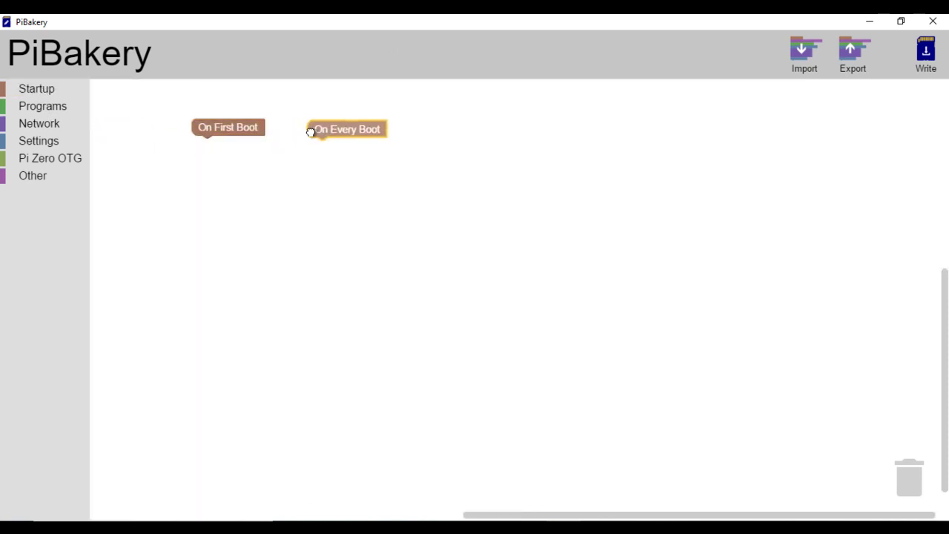
Attach an Enable VNC Server at Boot block under each startup block
left_click(55, 106)
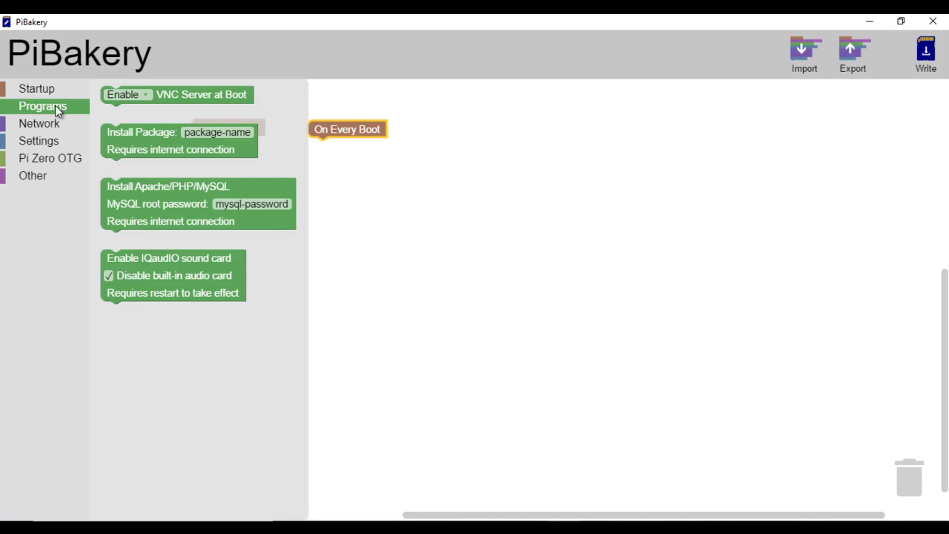
left_click_drag(207, 95, 162, 127)
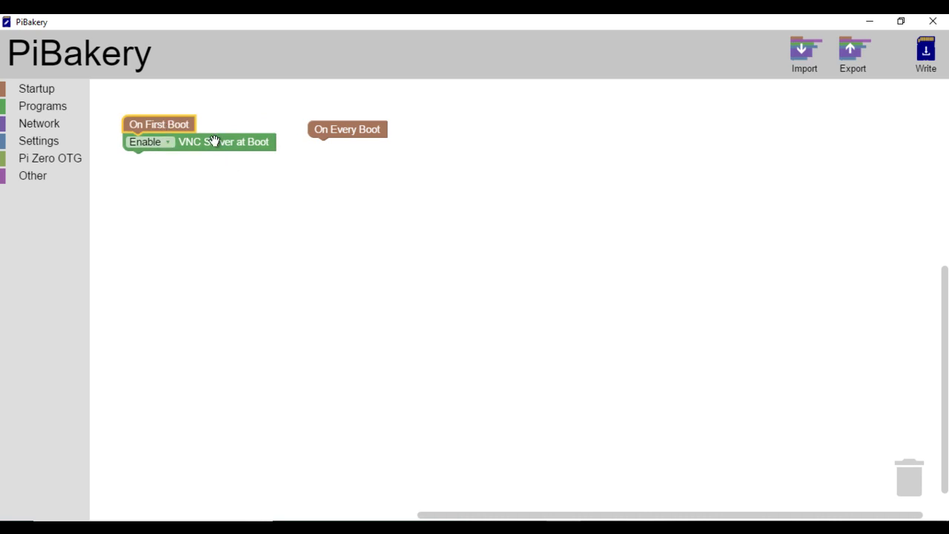
left_click(61, 110)
left_click_drag(142, 98, 351, 156)
left_click(65, 109)
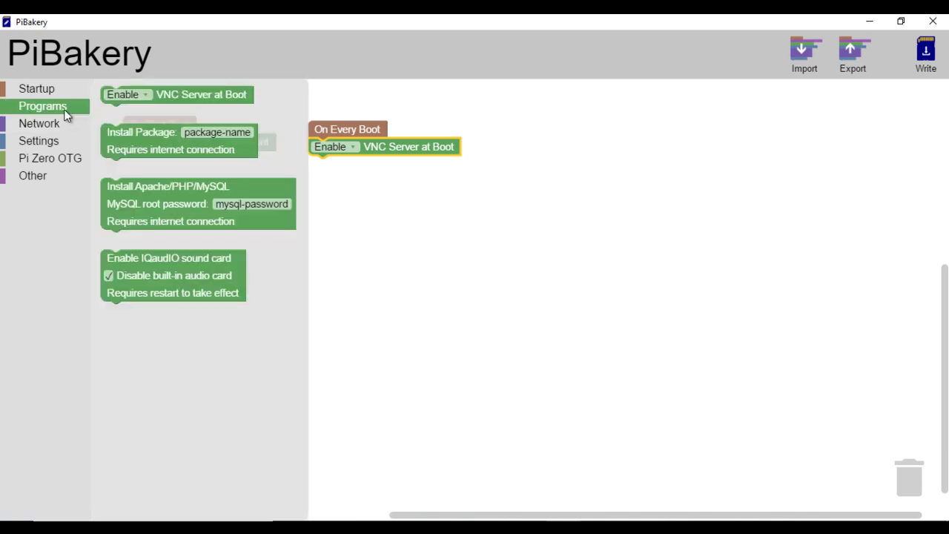
left_click(132, 131)
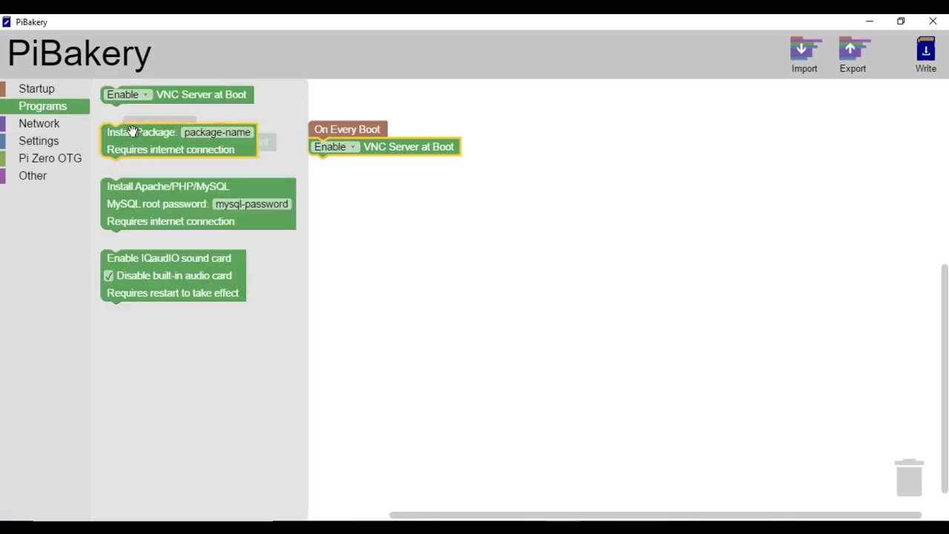
Add Setup WiFi under the first-boot VNC block with network Globalnet and its password
left_click(22, 125)
left_click_drag(119, 122, 144, 170)
left_click(204, 176)
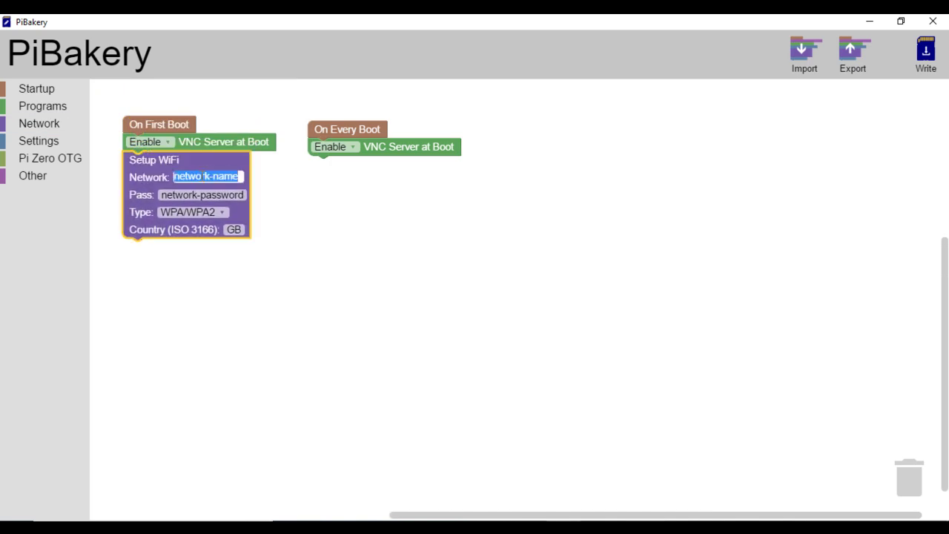
type("Glob")
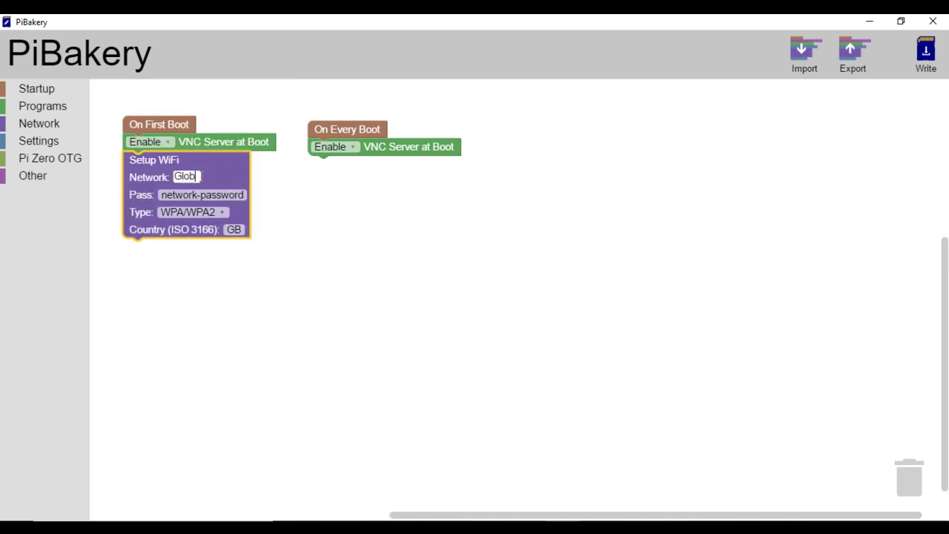
type("alnet")
left_click(209, 194)
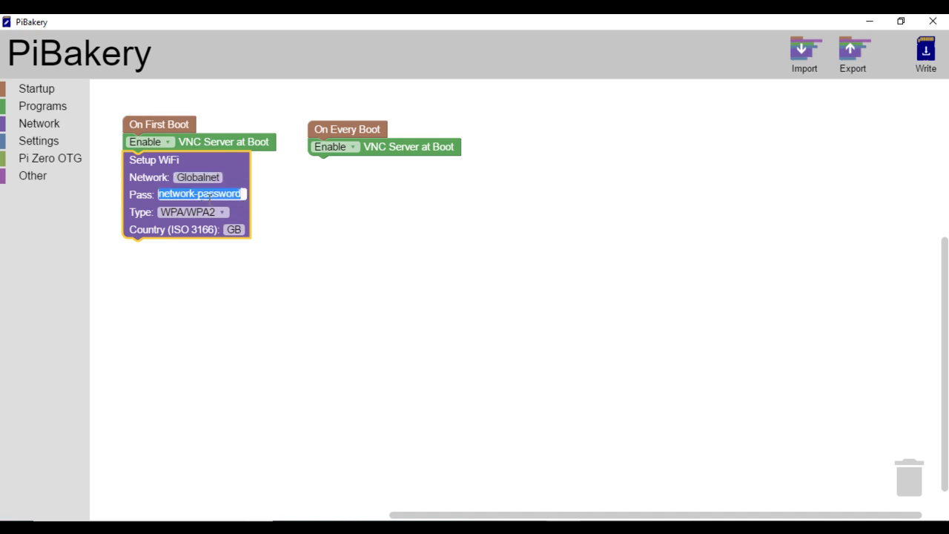
type("9999999")
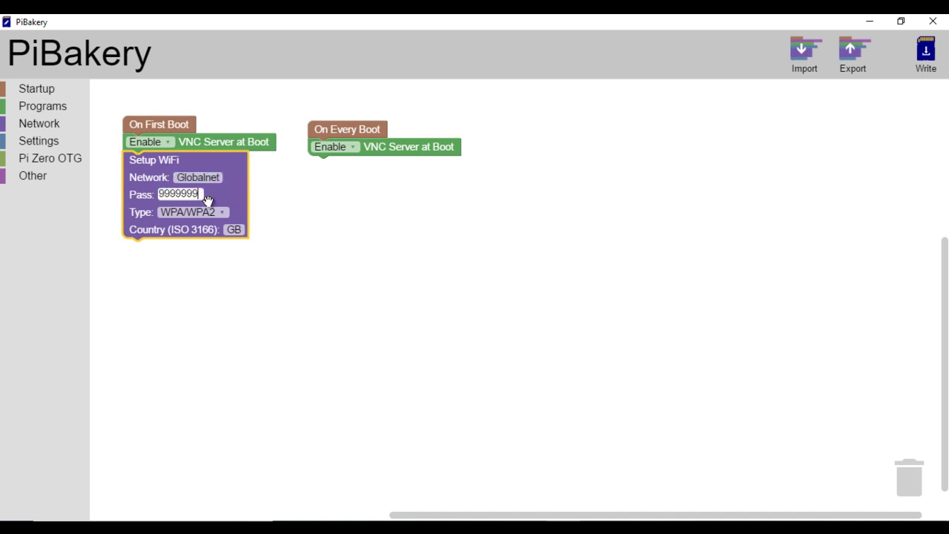
type("9")
left_click(240, 205)
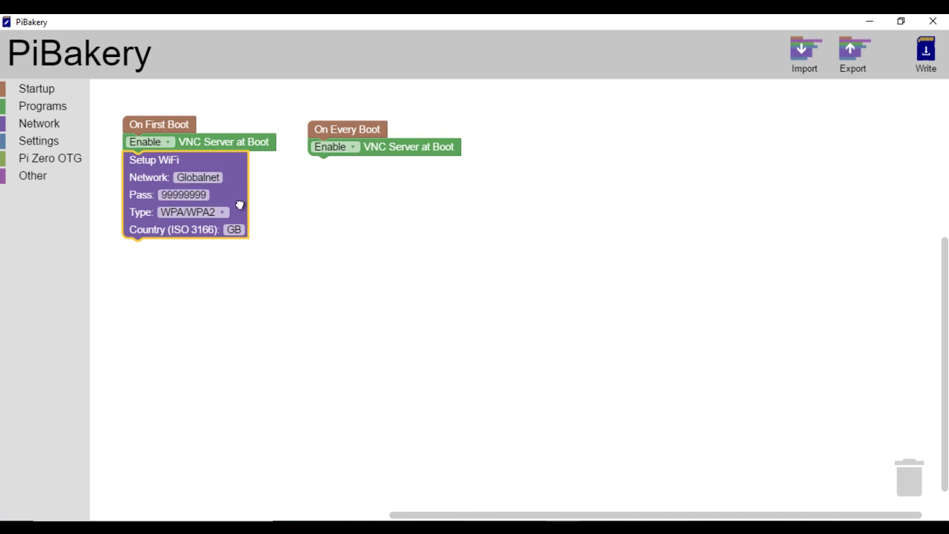
Add a second Setup WiFi block under every-boot VNC, using Globalnet and the same password
left_click(34, 118)
left_click_drag(102, 112, 328, 160)
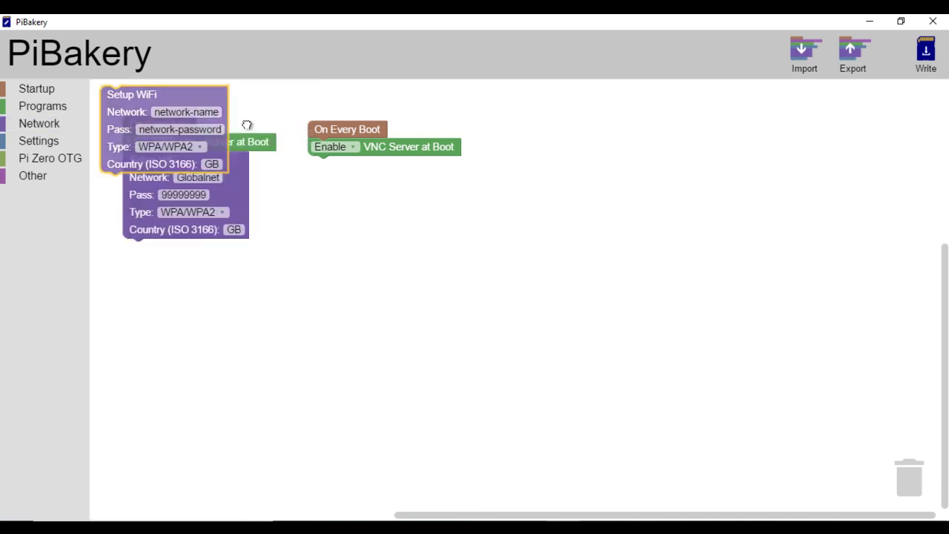
left_click(400, 184)
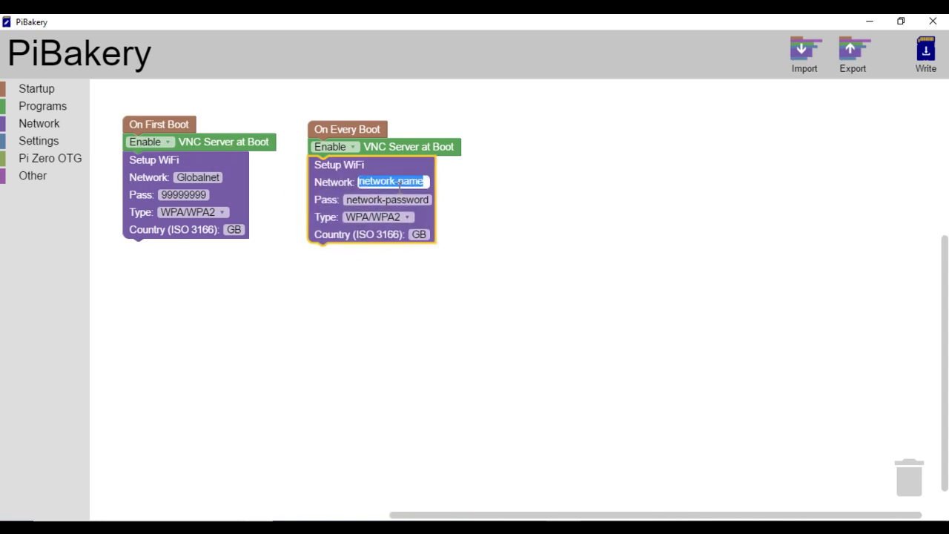
type("Globalnet")
left_click(386, 199)
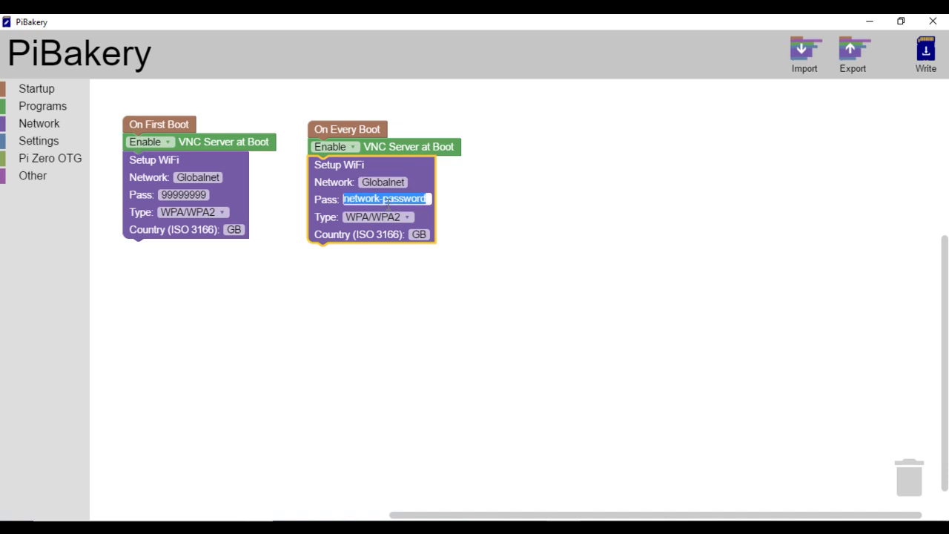
type("99999999")
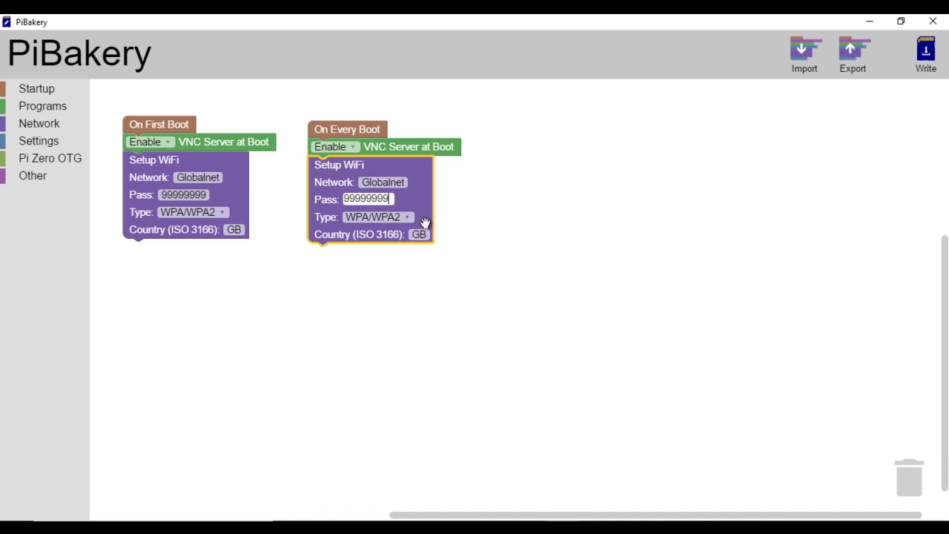
left_click(476, 206)
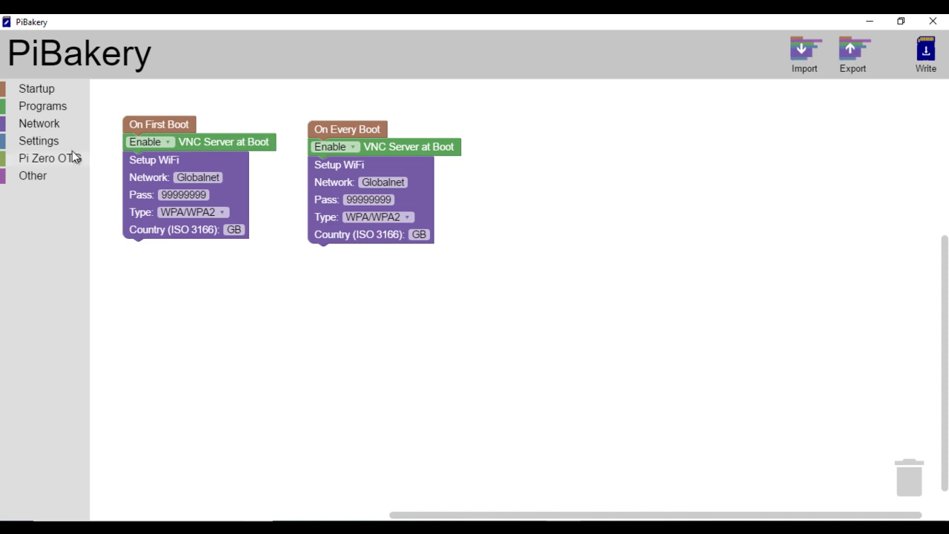
left_click(47, 140)
scroll(138, 141, "down", 2)
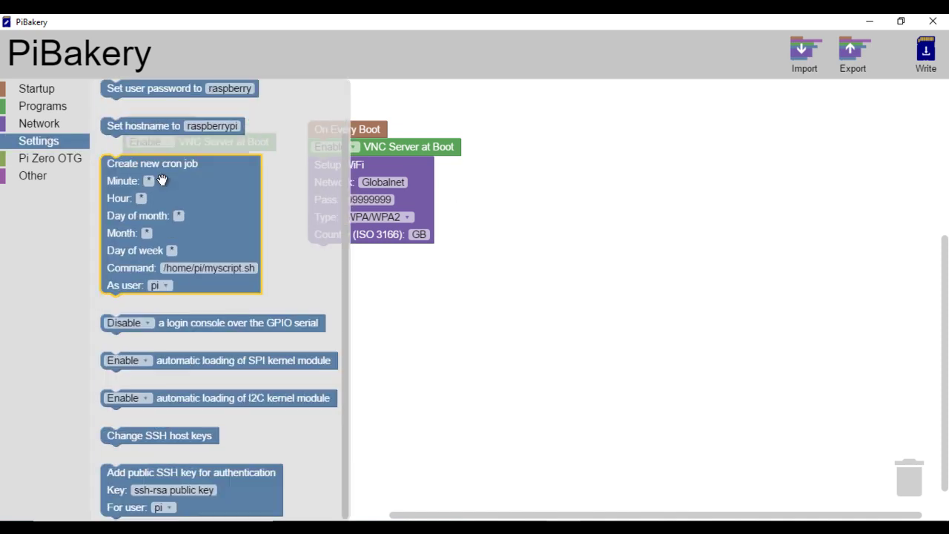
scroll(160, 142, "up", 2)
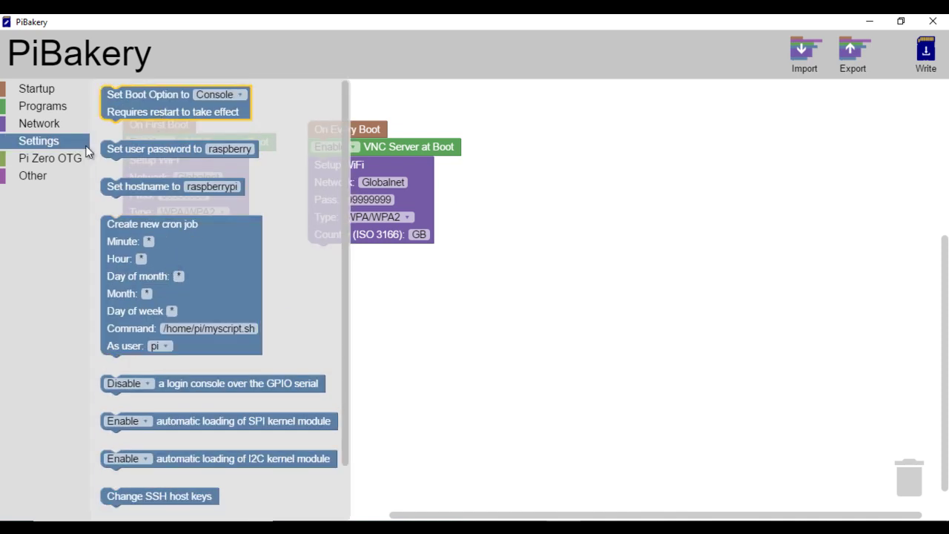
left_click(52, 157)
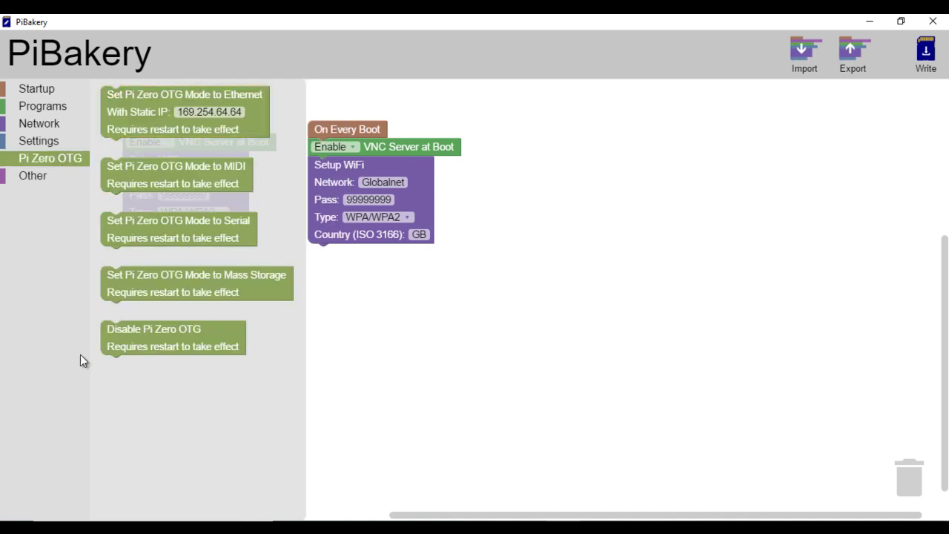
left_click(33, 178)
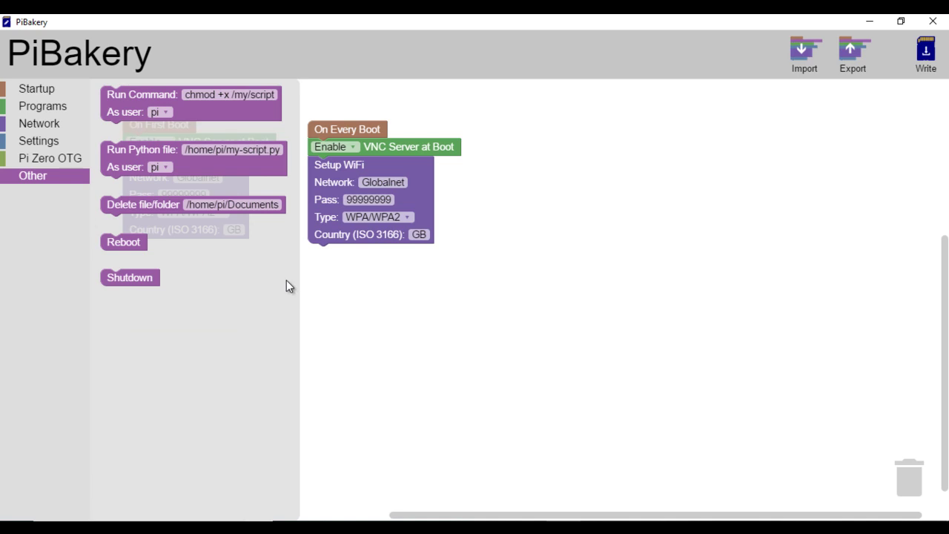
left_click(381, 295)
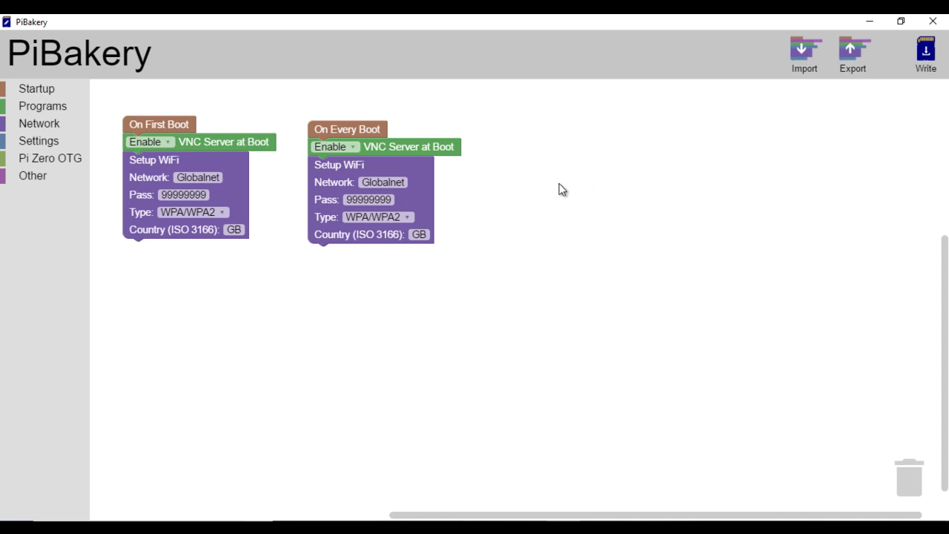
Write the recipe with Raspbian Full to the G: boot SD card
left_click(926, 52)
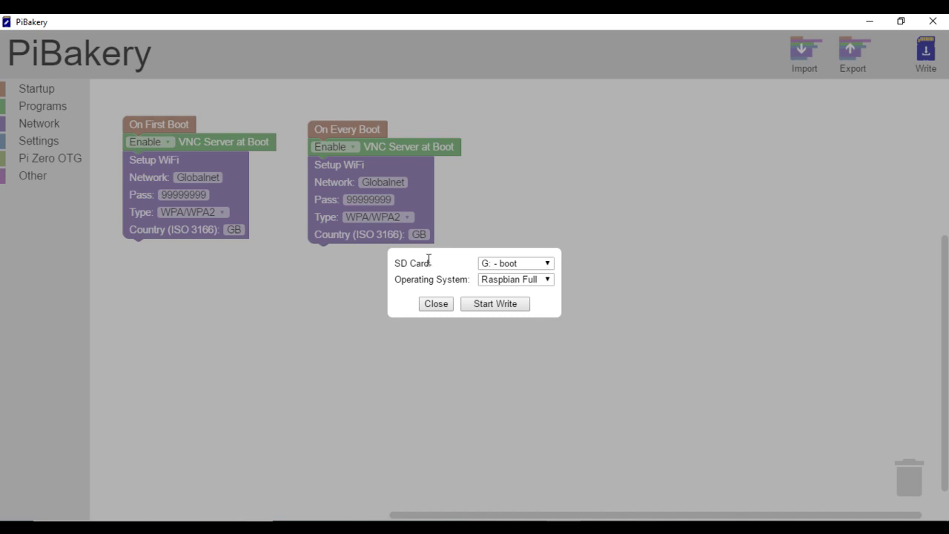
left_click(549, 280)
left_click(540, 293)
left_click(485, 301)
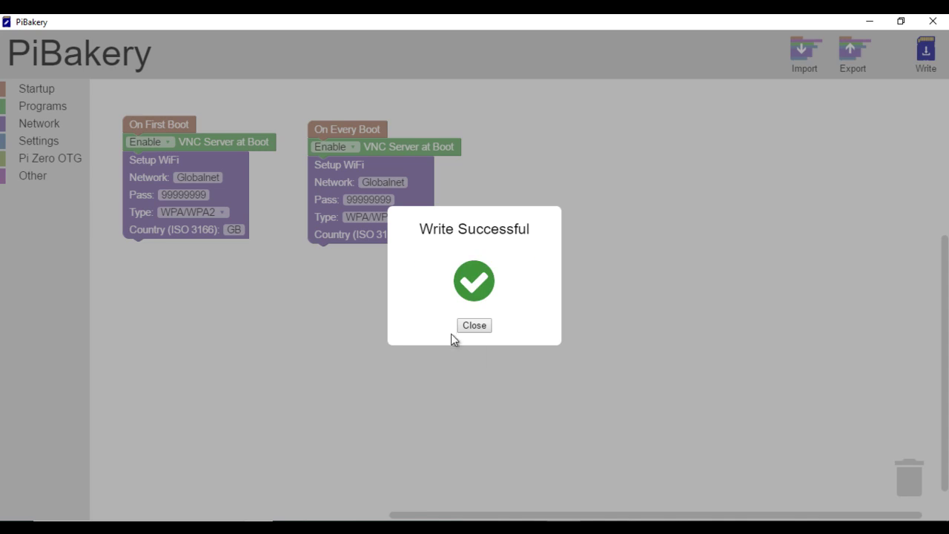
Dismiss the write success message and open the card's config.txt in Notepad++
left_click(474, 325)
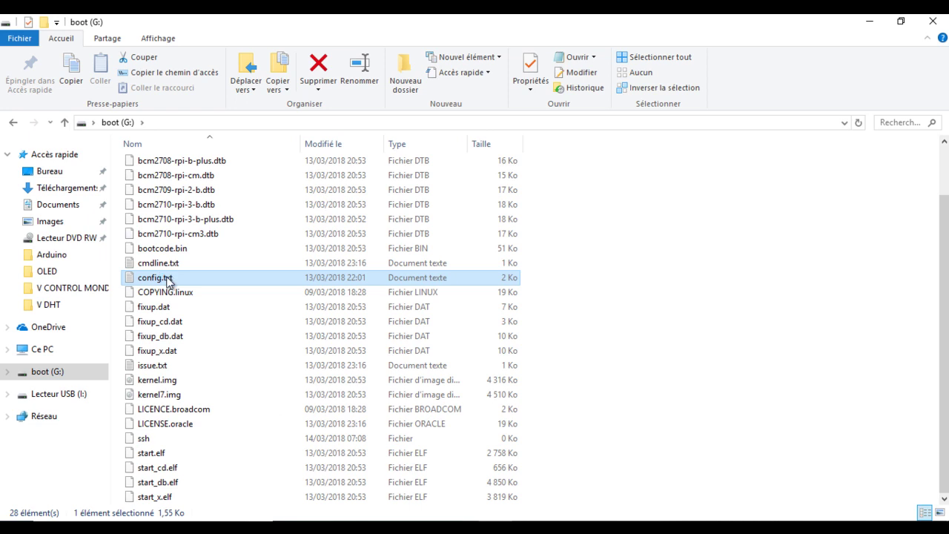
right_click(166, 276)
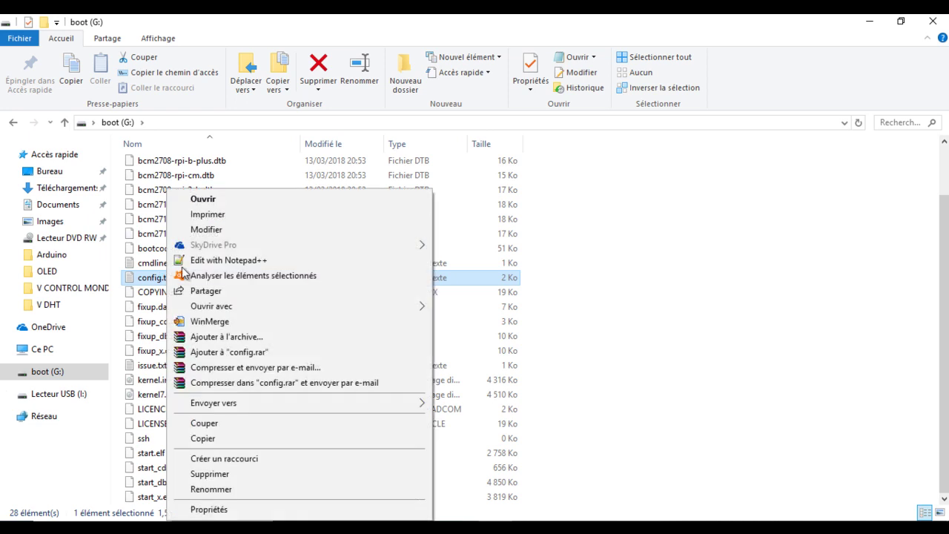
left_click(227, 262)
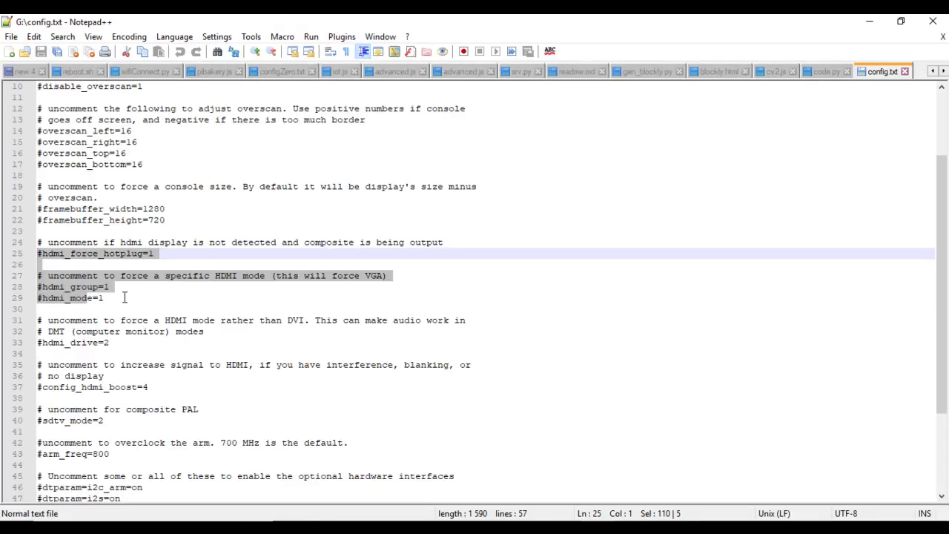
Remove the # from lines 25, 28 and 29 (hdmi_force_hotplug, hdmi_group, hdmi_mode) and save config.txt
left_click(54, 254)
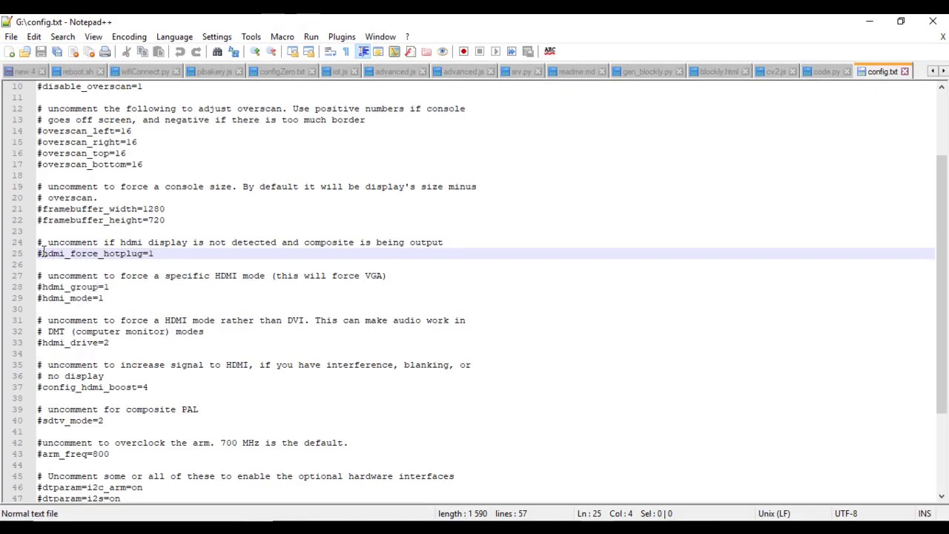
left_click_drag(43, 254, 38, 253)
key("Delete")
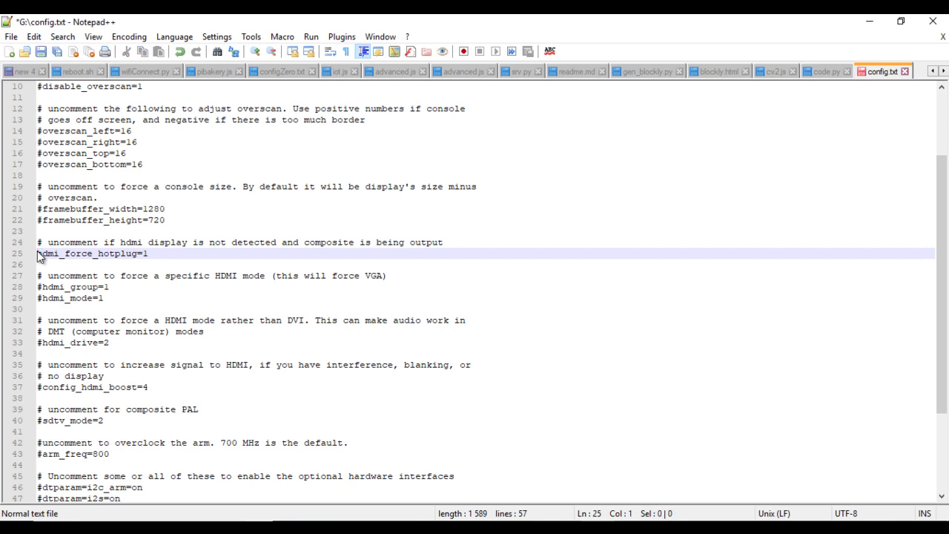
left_click(40, 287)
key("Delete")
left_click(40, 298)
key("Delete")
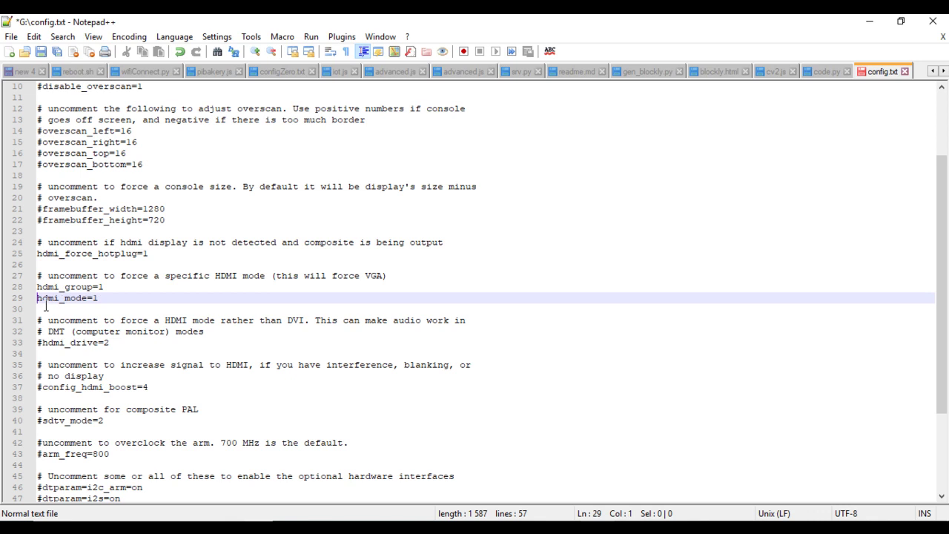
key("ctrl+s")
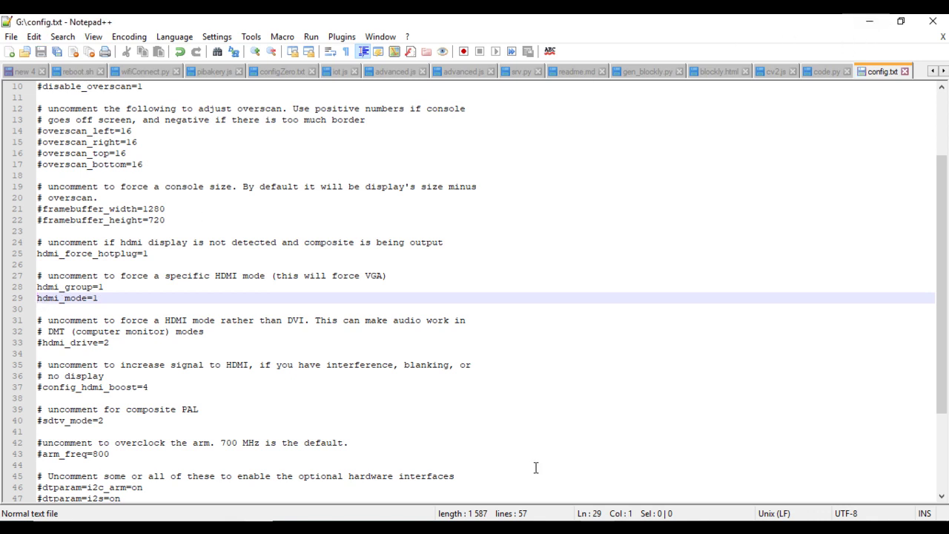
Bring Firefox back from the taskbar preview to reach the Advanced IP Scanner site
mouse_move(393, 529)
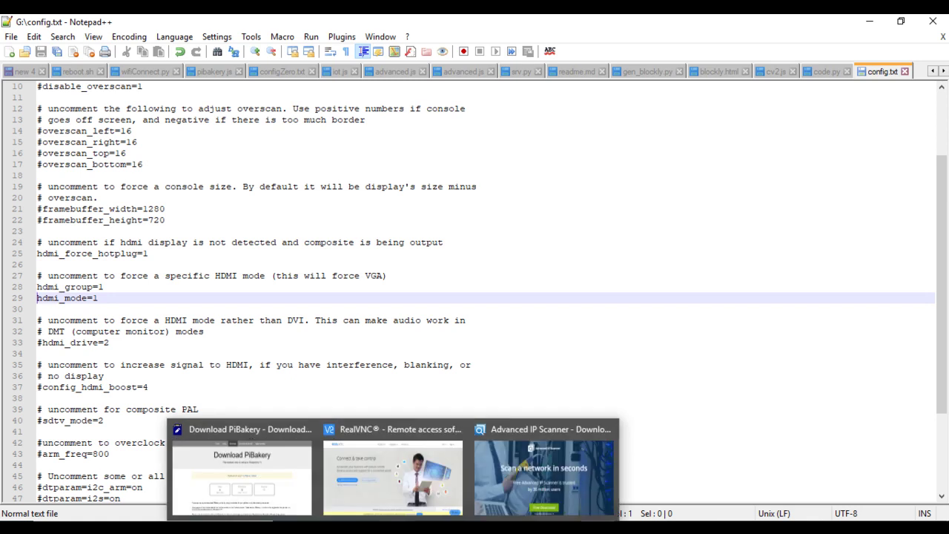
left_click(271, 502)
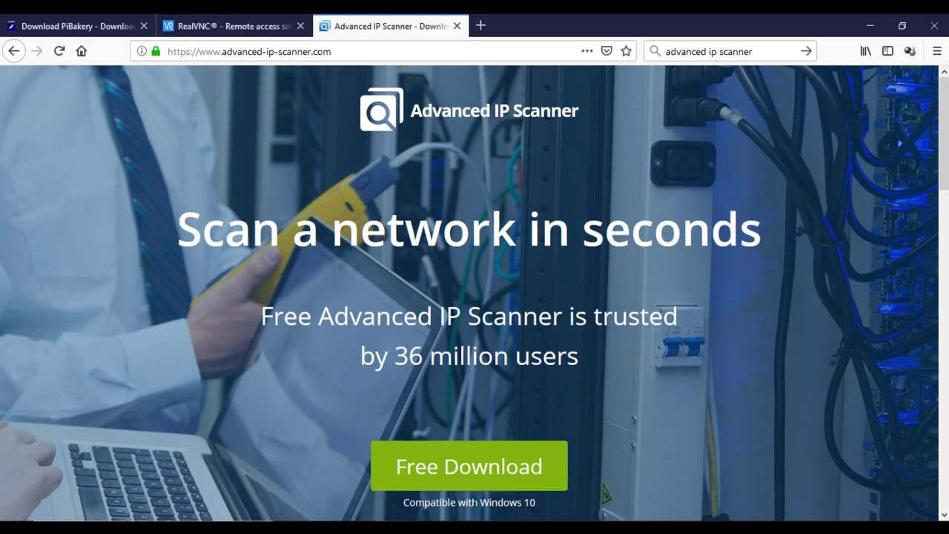
Launch Advanced IP Scanner by searching Windows for 'ad'
key("super+s")
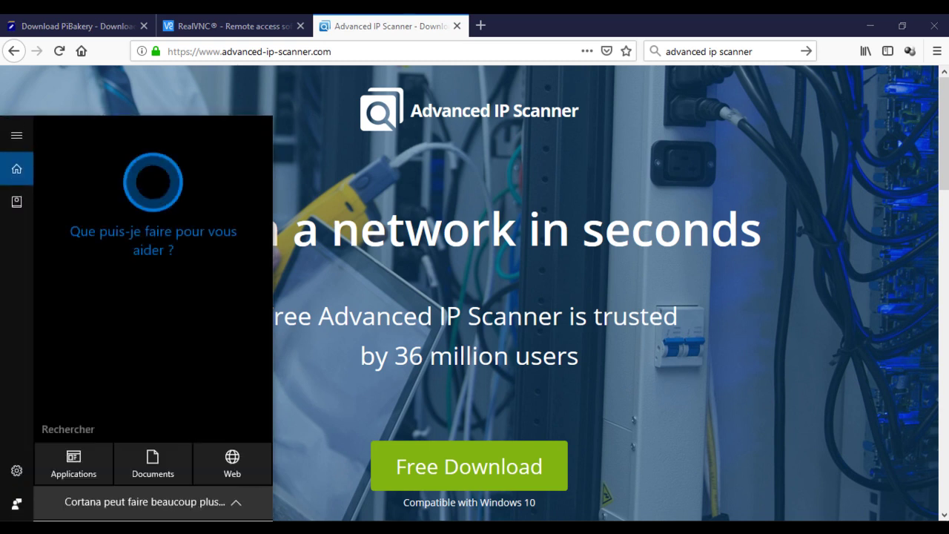
type("ad")
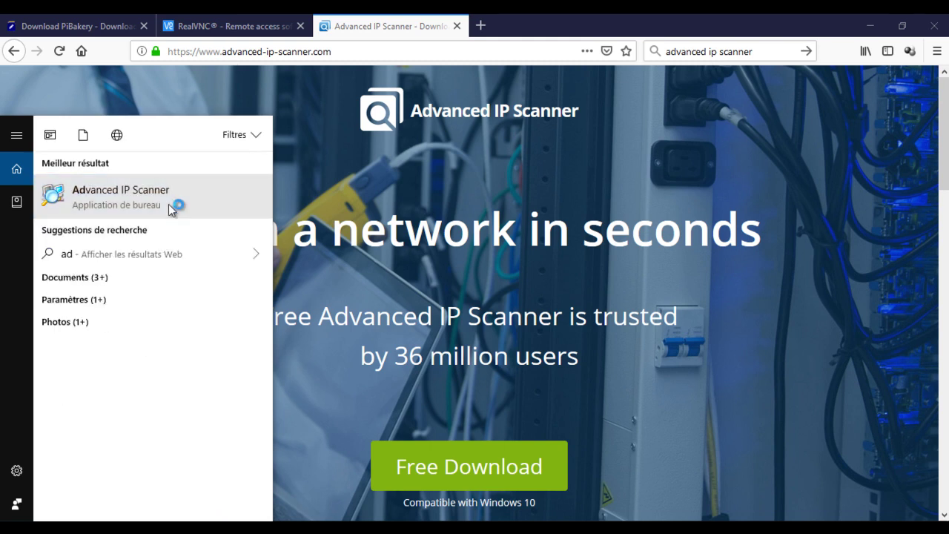
left_click(170, 210)
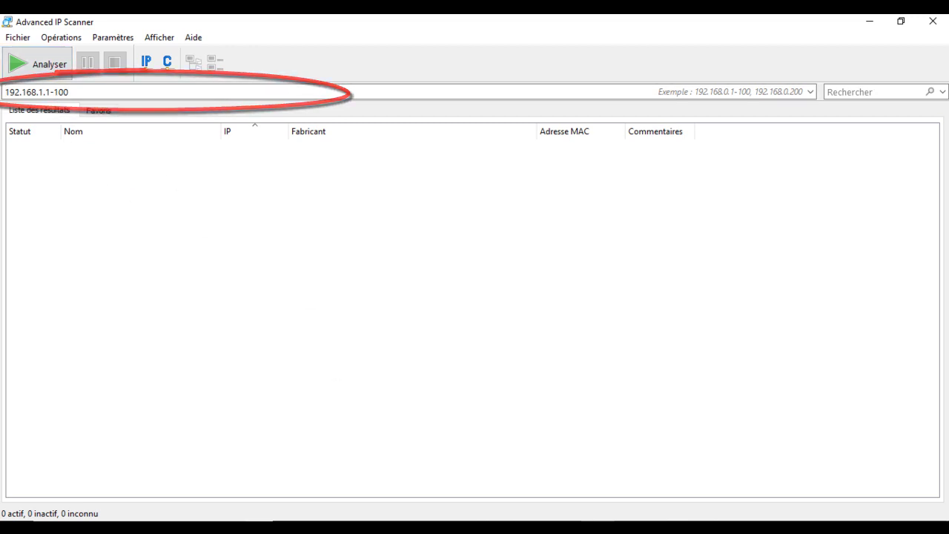
Run ipconfig in Command Prompt to find the Wi-Fi address 192.168.1.3, then return to the scanner
left_click(100, 524)
type("cmd")
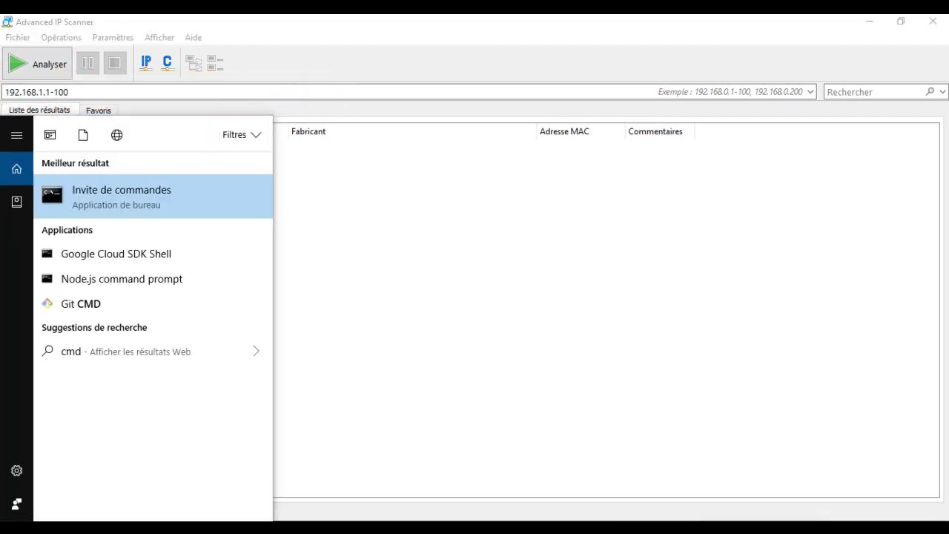
left_click(112, 202)
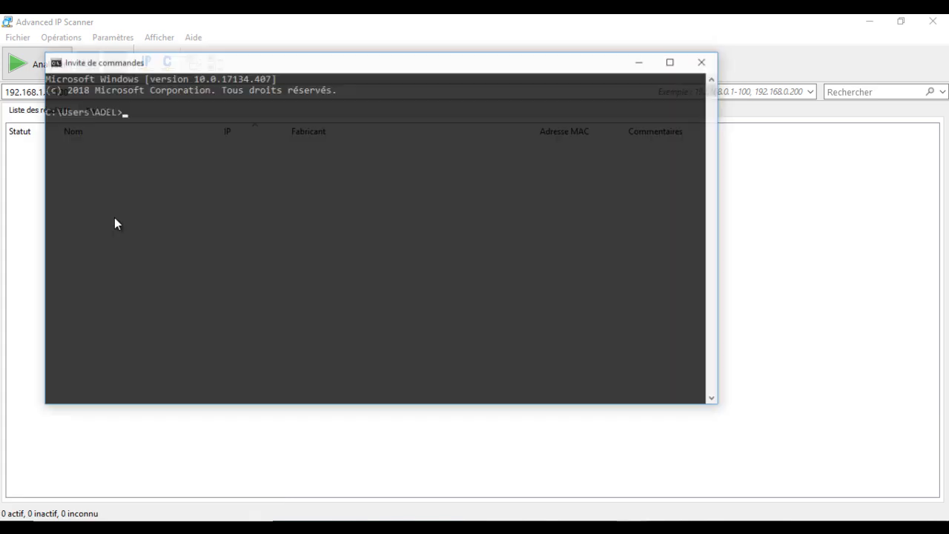
type("ipconfig")
key("Return")
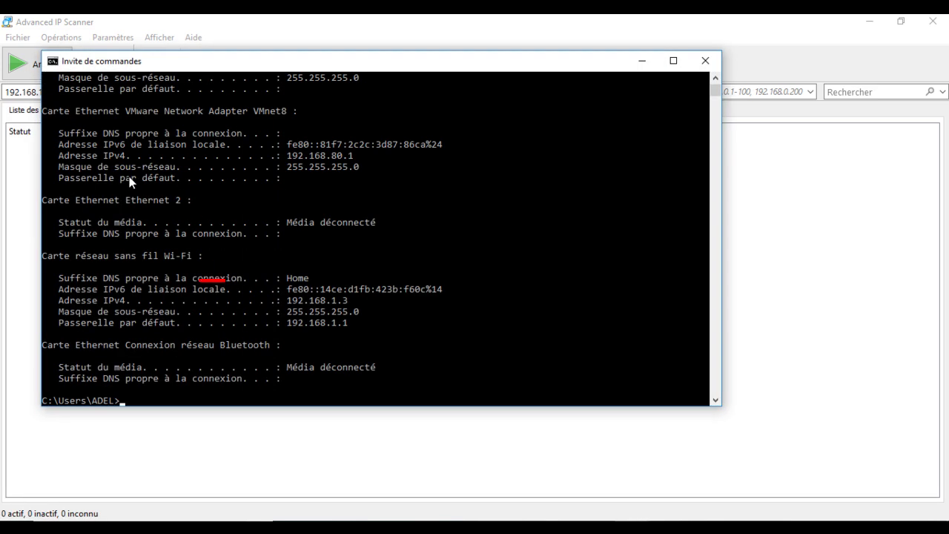
left_click(341, 300)
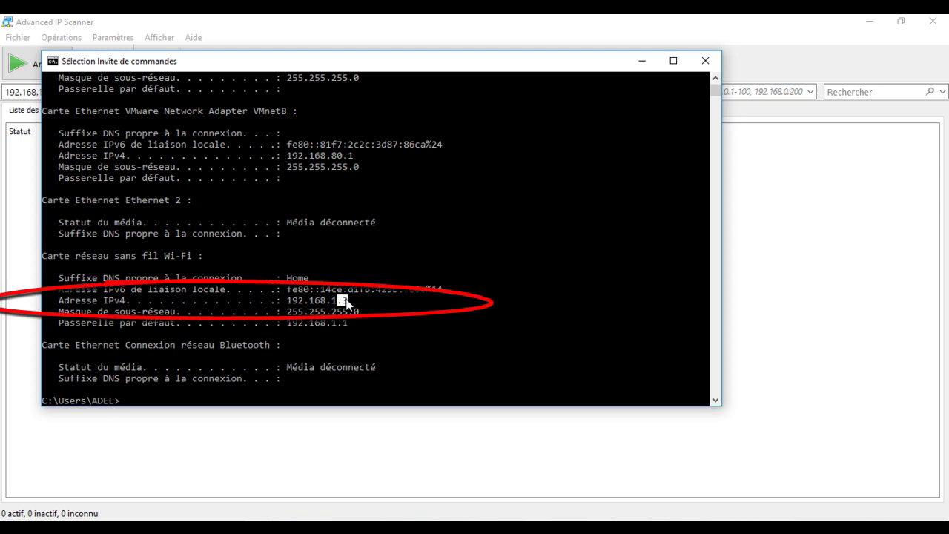
left_click(319, 415)
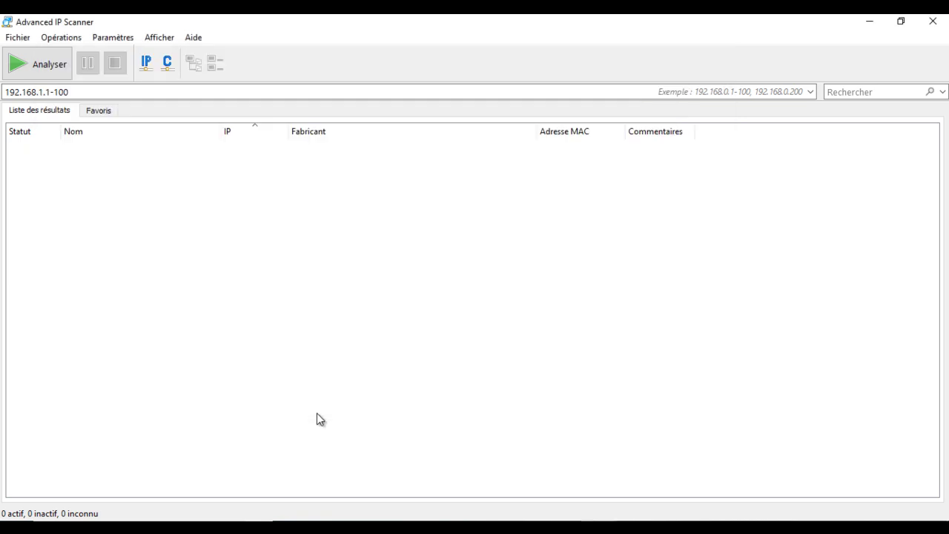
Scan 192.168.1.1-100 and select the Raspberry Pi Foundation device at 192.168.1.4
left_click(43, 70)
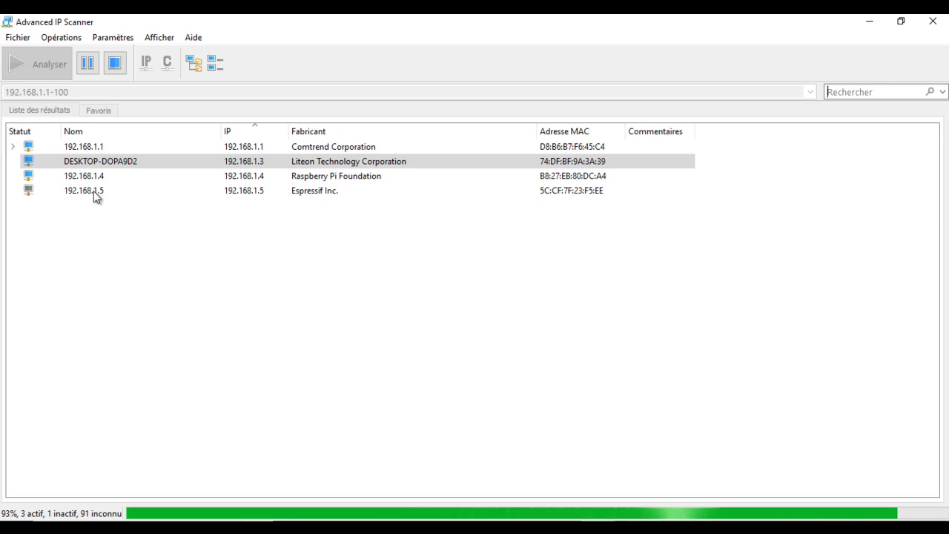
left_click(91, 178)
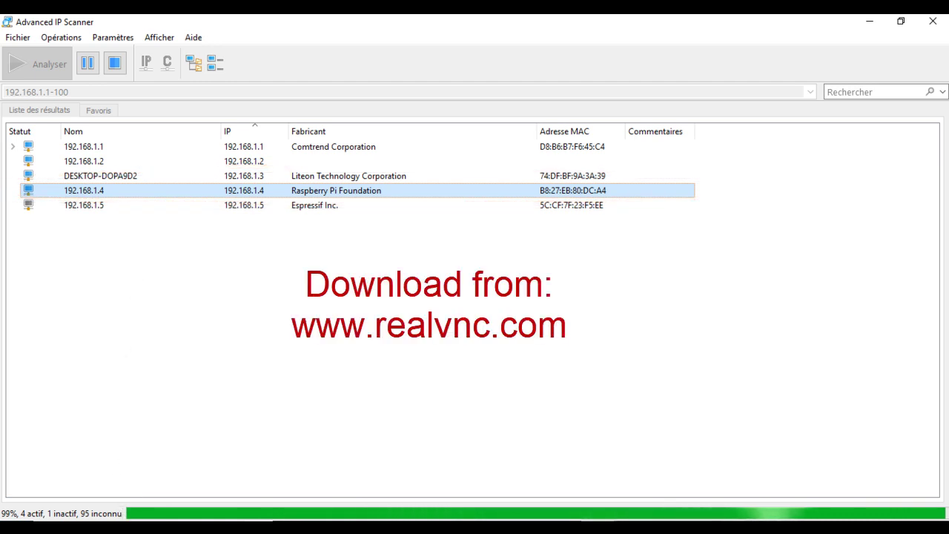
Launch VNC Viewer from Windows search and connect to the Pi at 192.168.1.4
key("super+s")
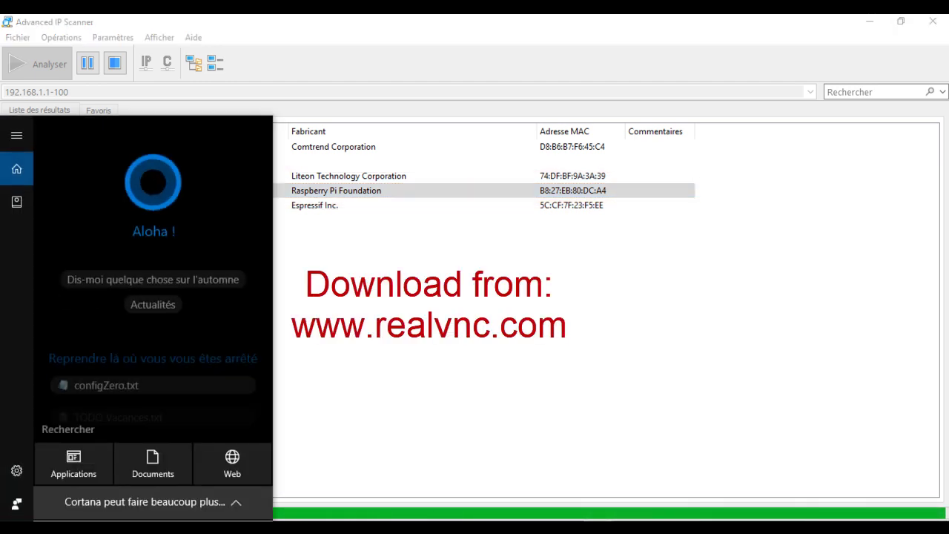
type("vnc")
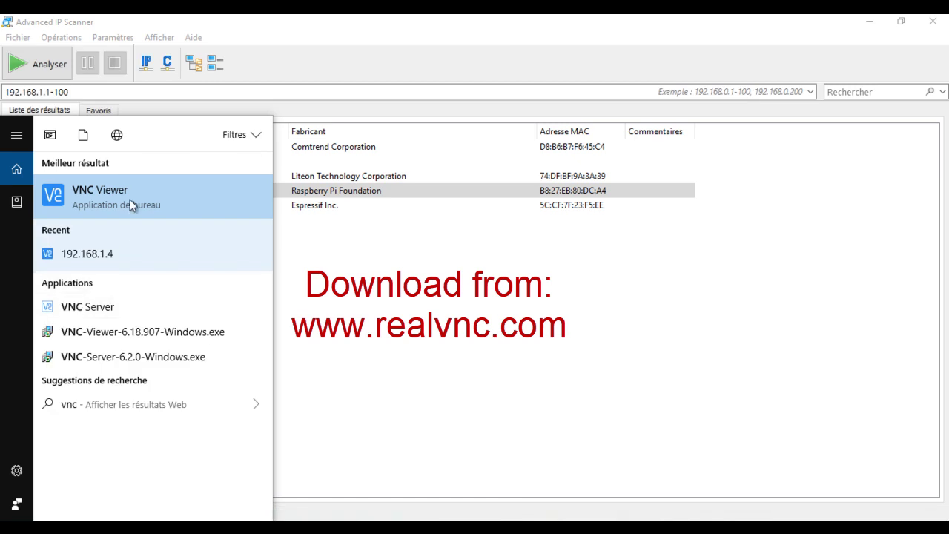
left_click(130, 199)
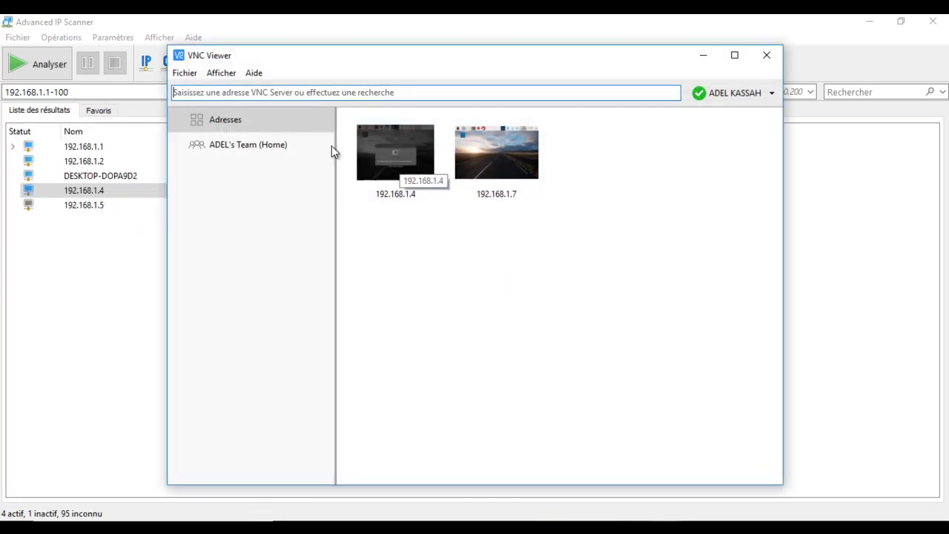
left_click(288, 93)
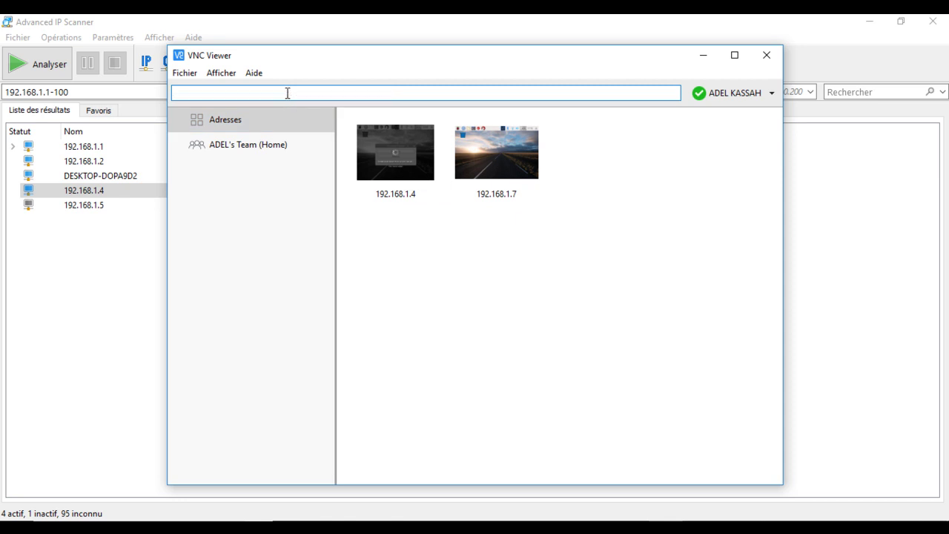
type("192.168.")
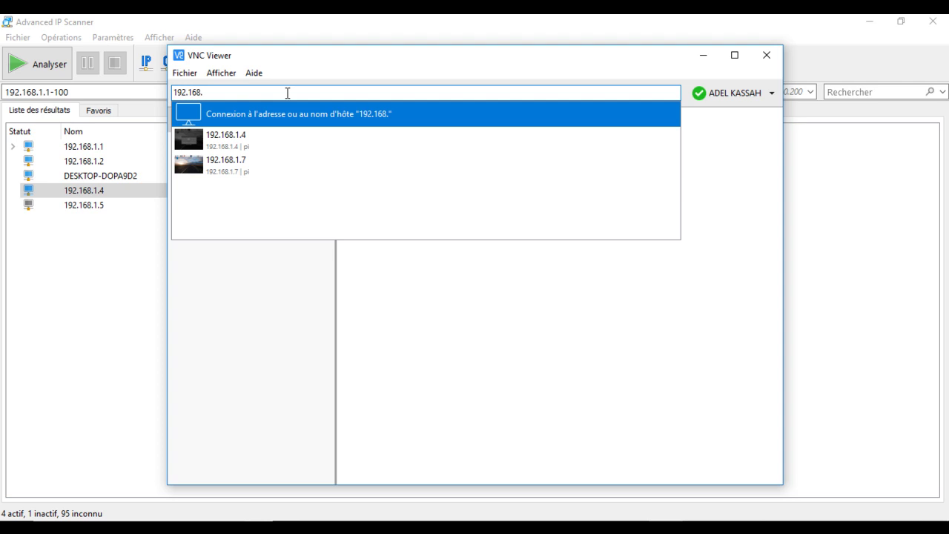
type("1.4")
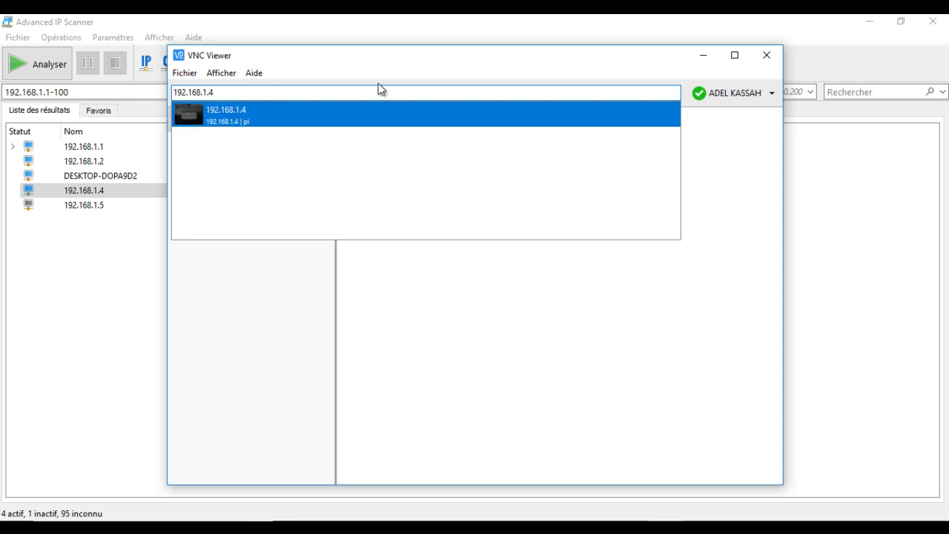
key("Return")
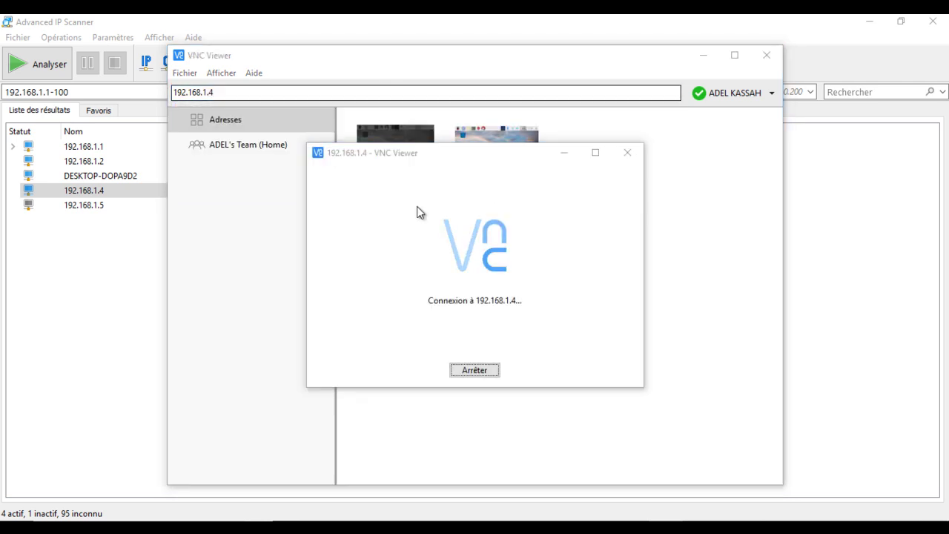
Accept the server identity warning and sign in with the pi user's password
left_click(529, 338)
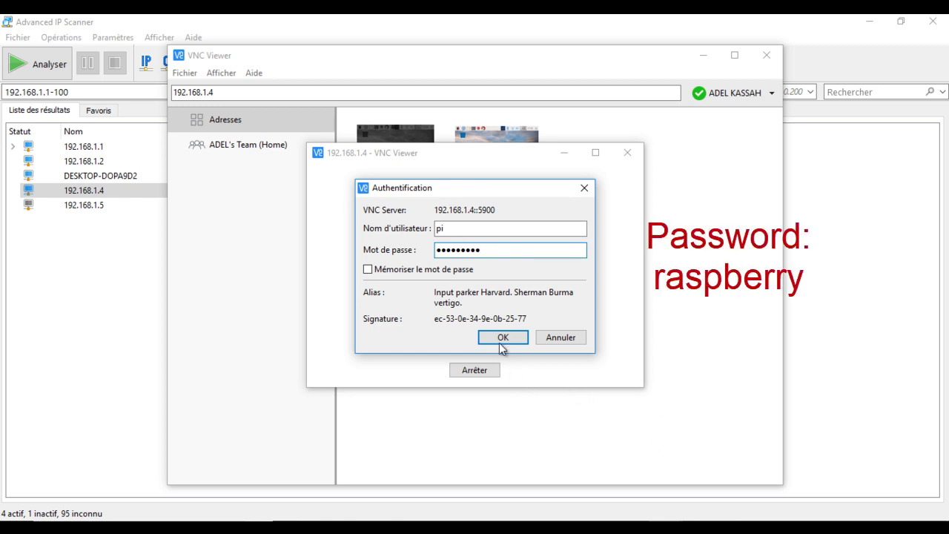
left_click(502, 337)
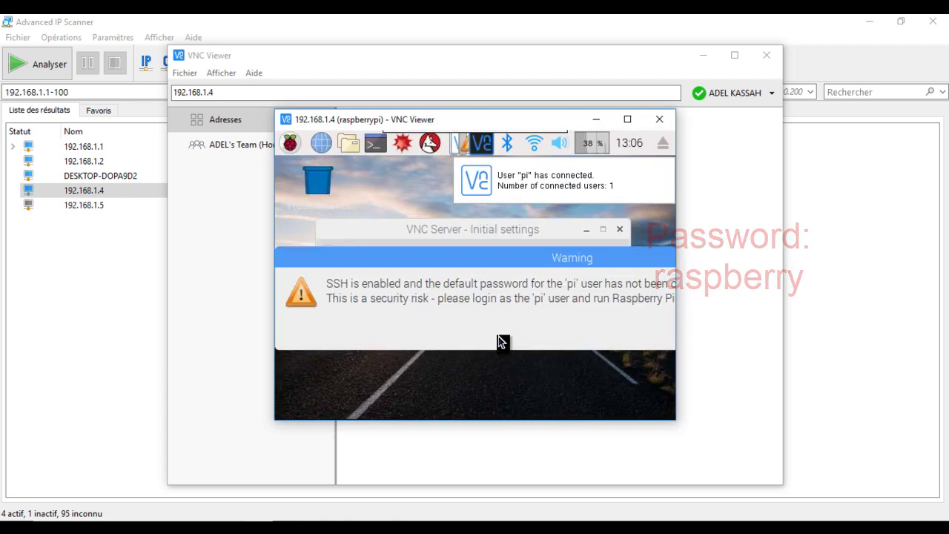
Maximize the remote Pi desktop, then close the SSH Warning and VNC Server Initial settings dialogs with OK
left_click(625, 117)
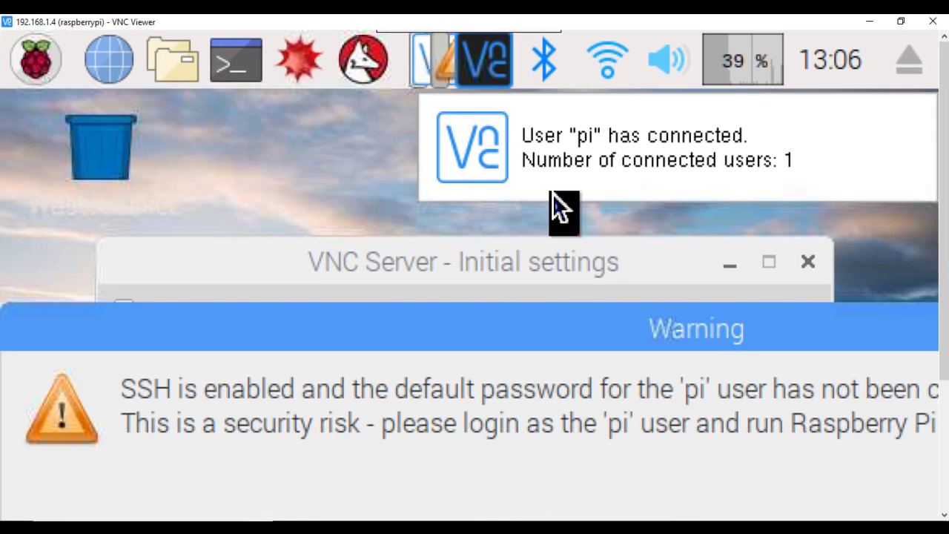
left_click_drag(775, 274, 760, 215)
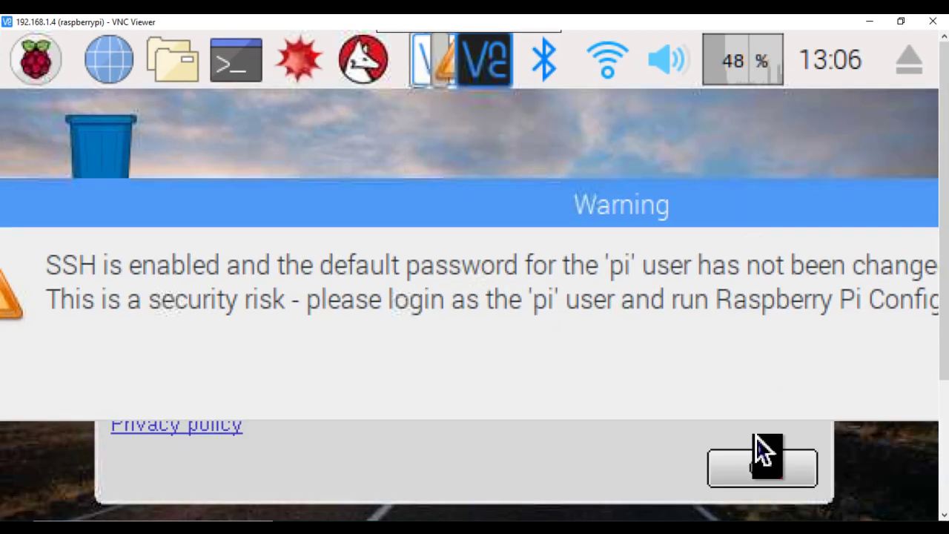
left_click_drag(685, 217, 378, 266)
left_click(814, 408)
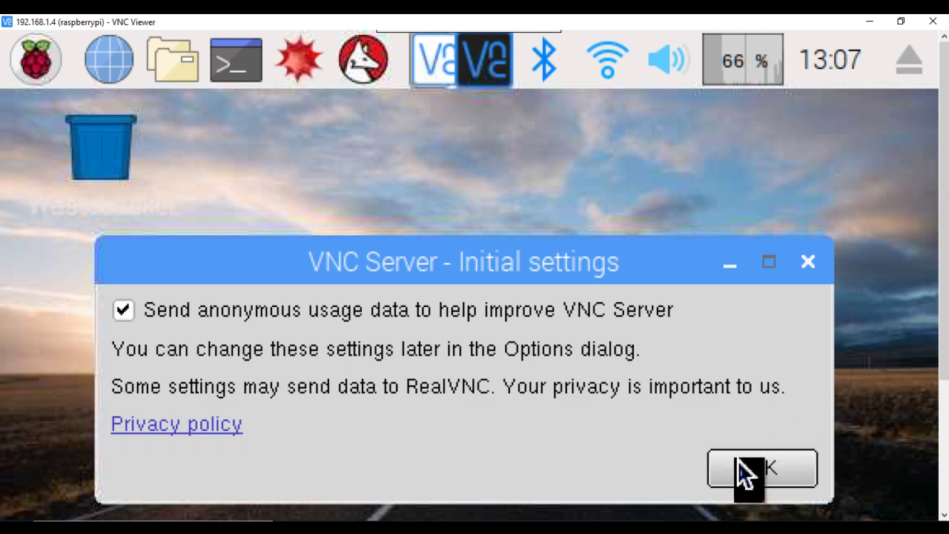
left_click(744, 472)
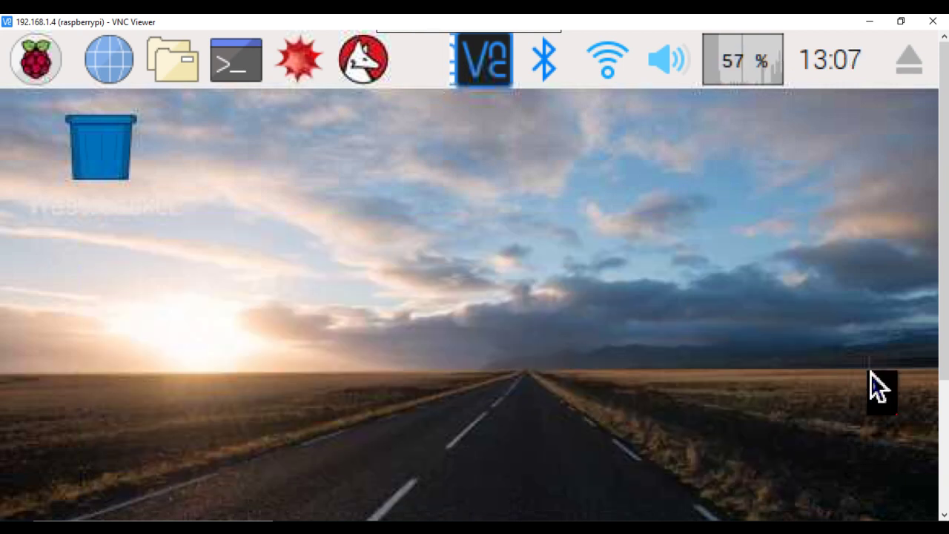